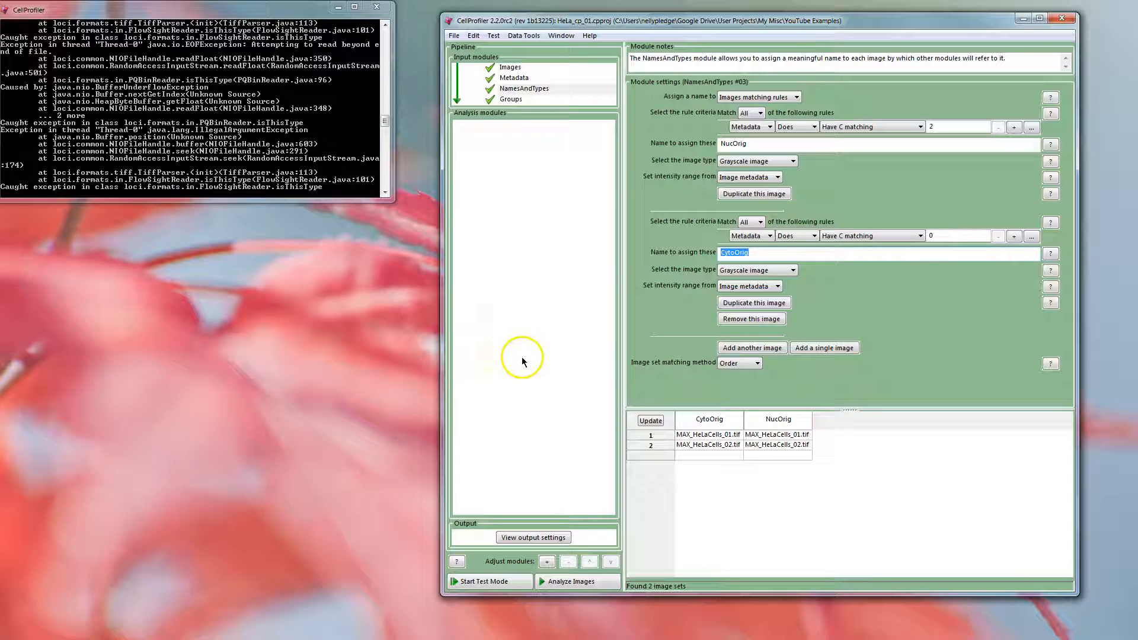
# Step: Open the list of available modules and read the help for the Smooth image-processing module
pyautogui.click(543, 564)
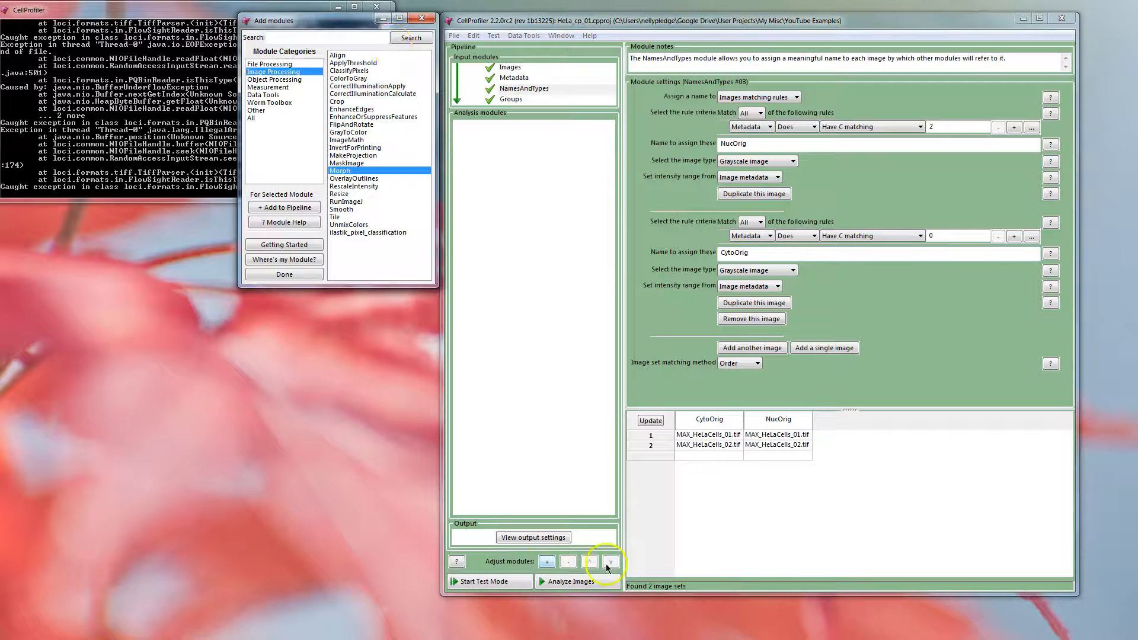
pyautogui.moveTo(348, 16); pyautogui.dragTo(315, 208)
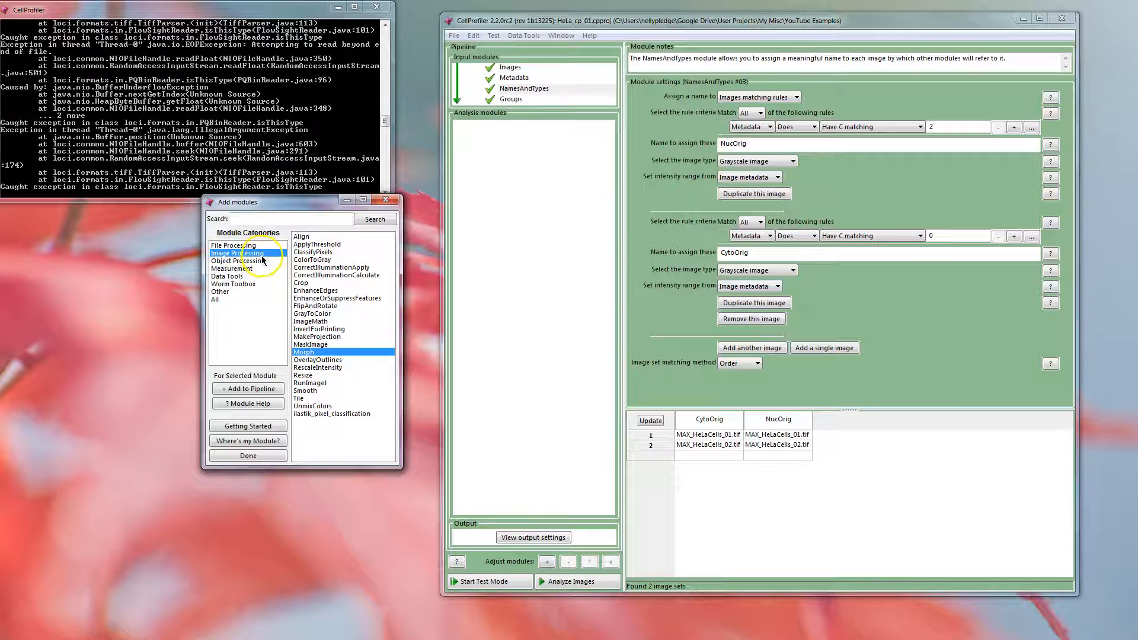
pyautogui.click(318, 391)
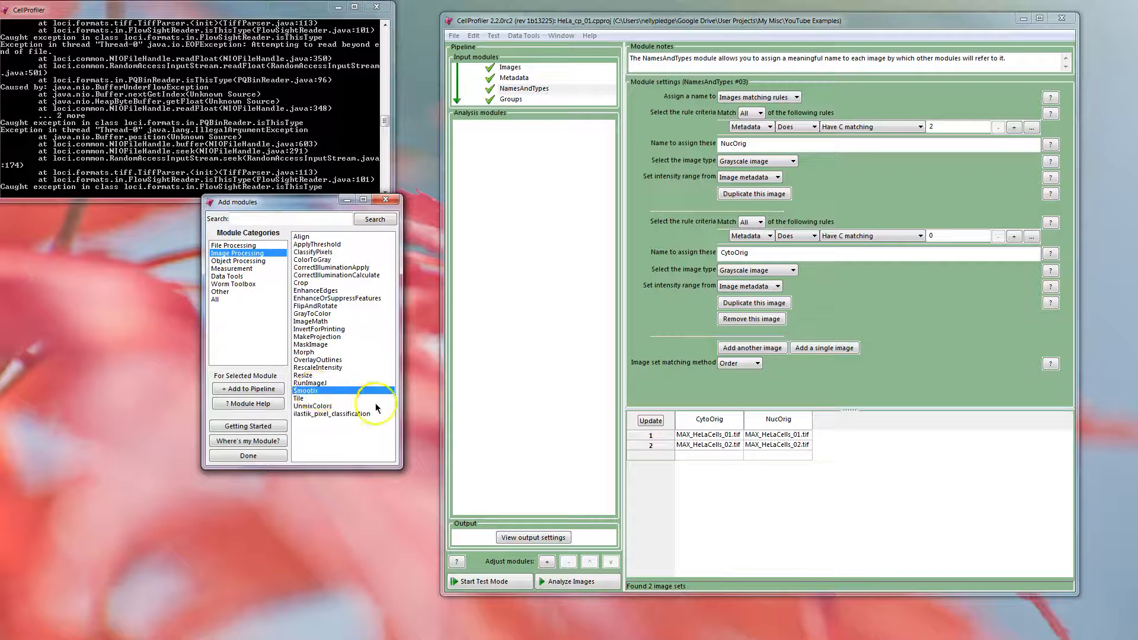
pyautogui.click(254, 403)
pyautogui.moveTo(308, 102); pyautogui.dragTo(276, 163)
pyautogui.moveTo(422, 231); pyautogui.dragTo(424, 200)
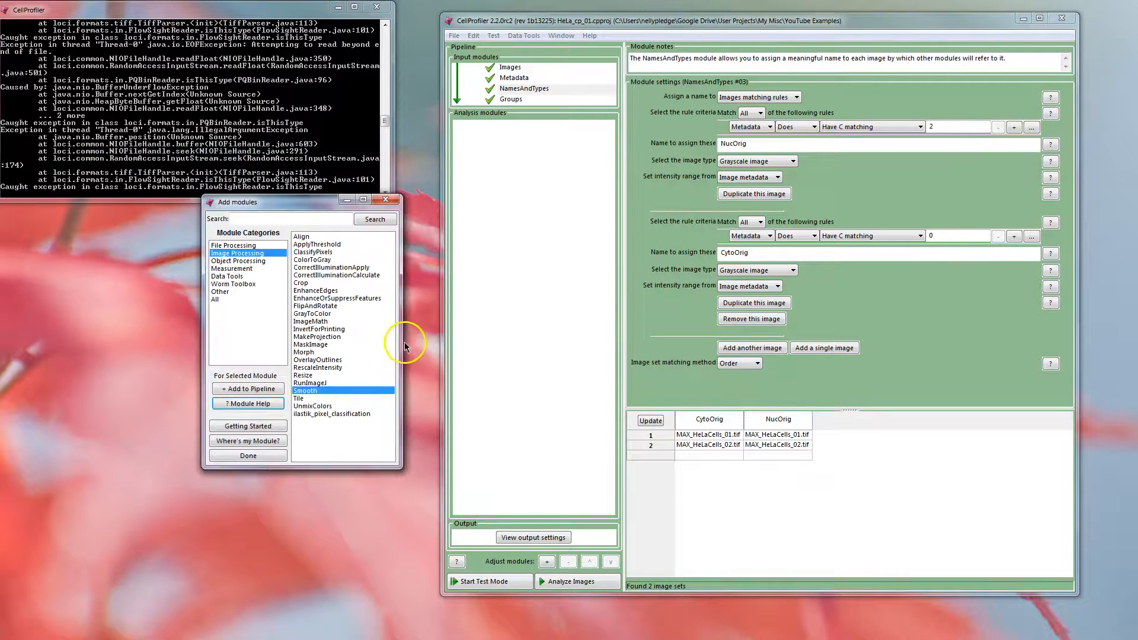
# Step: Add the Morph image-processing module to the analysis pipeline
pyautogui.click(314, 353)
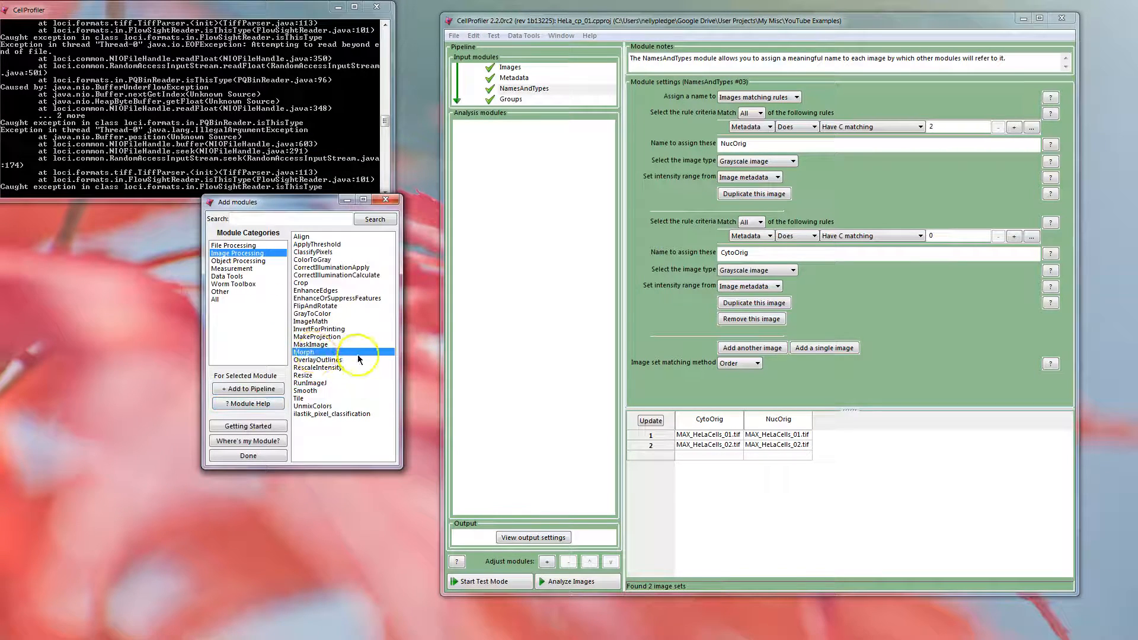
pyautogui.doubleClick(332, 354)
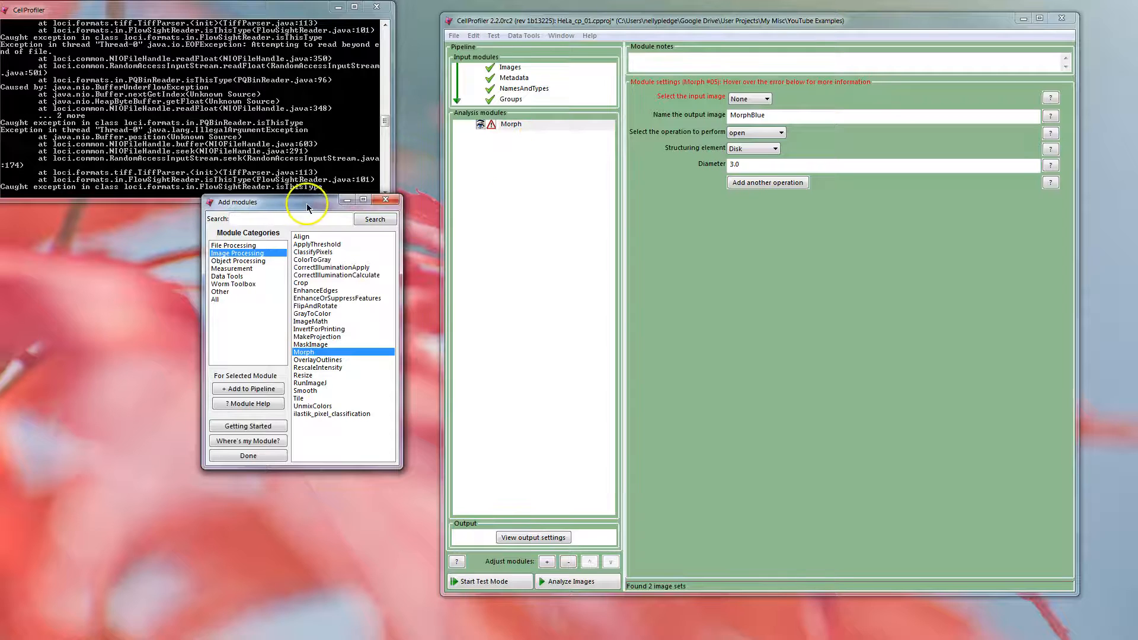
pyautogui.moveTo(304, 199); pyautogui.dragTo(274, 193)
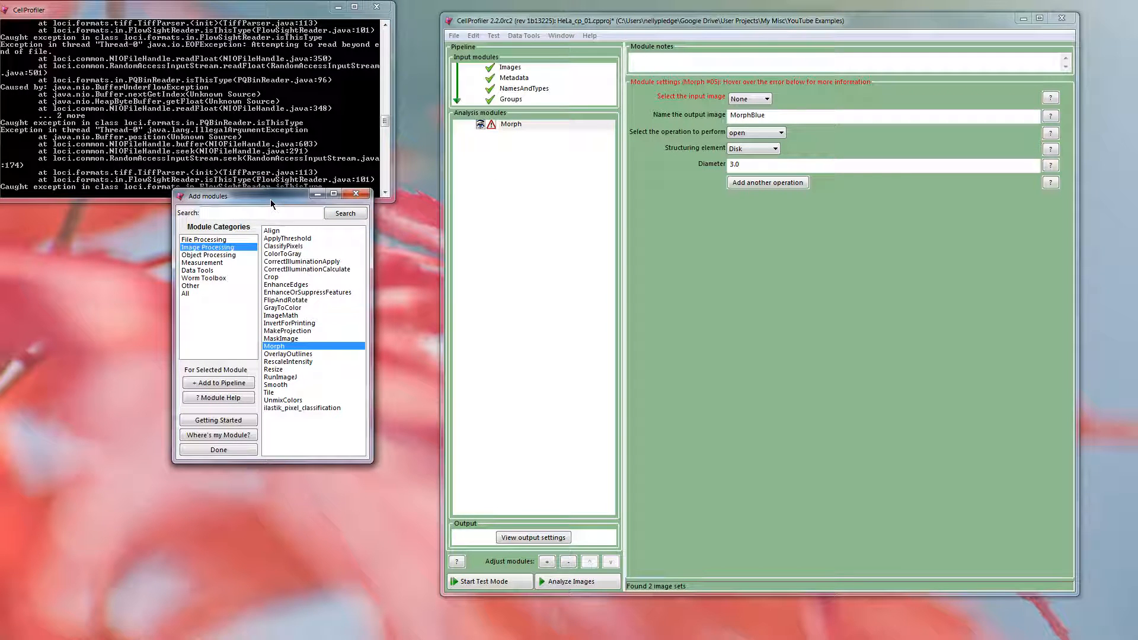
# Step: Check the Morph module's error indicator and read the help for its input image setting
pyautogui.click(541, 173)
pyautogui.click(481, 128)
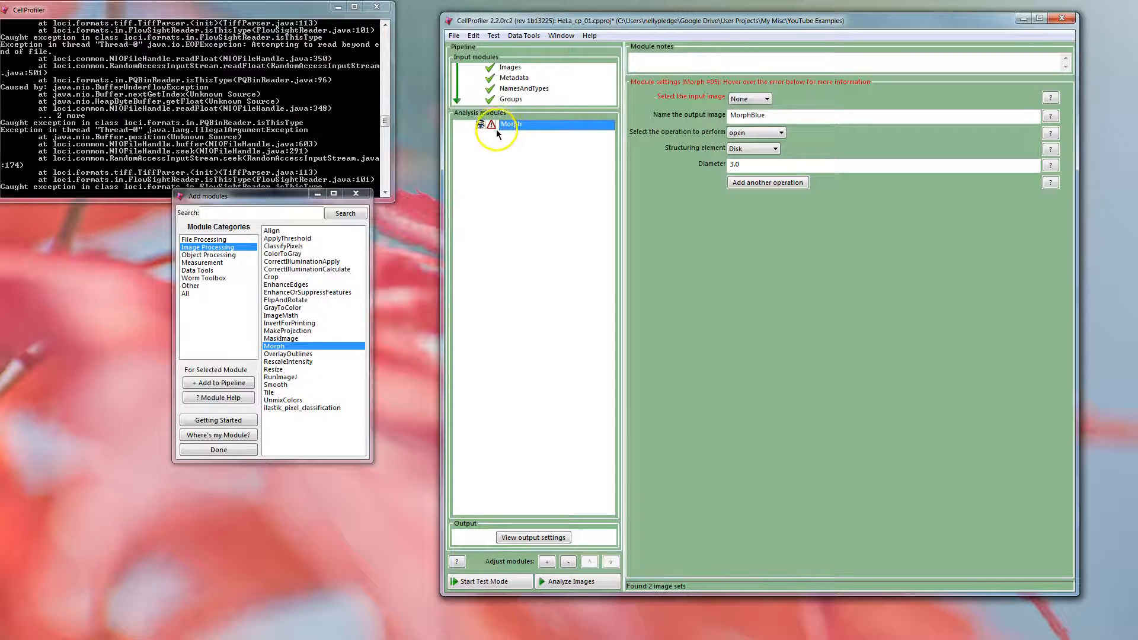
pyautogui.moveTo(491, 127)
pyautogui.click(1050, 98)
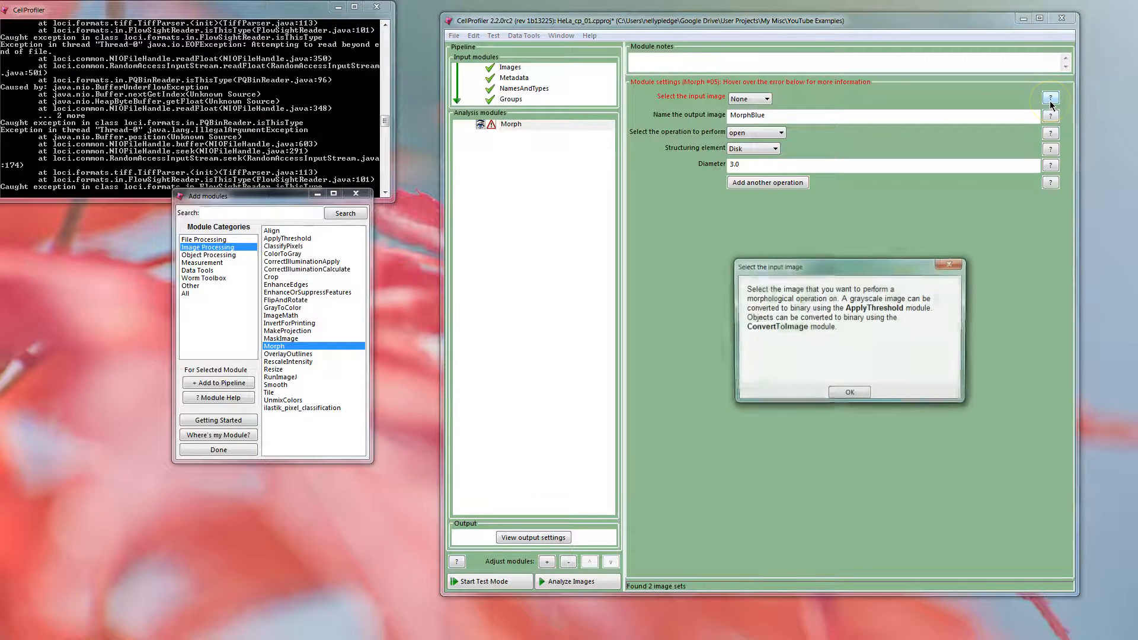
pyautogui.click(848, 395)
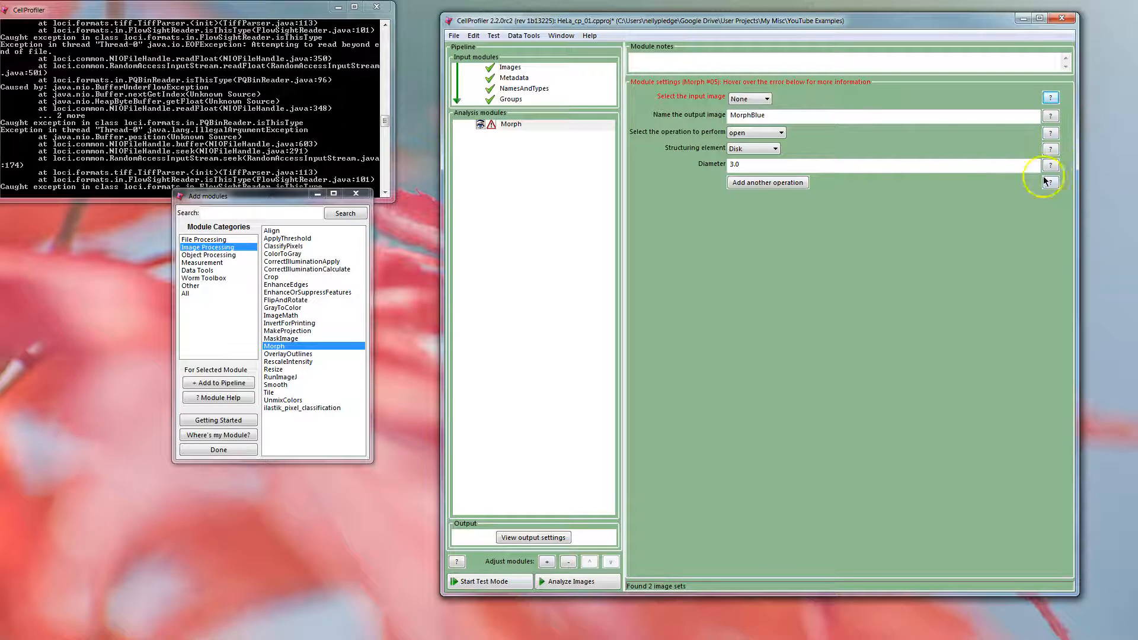
# Step: Set the Morph module's input image to NucOrig and name its output image NucMorph
pyautogui.click(752, 98)
pyautogui.click(748, 117)
pyautogui.press('Tab')
pyautogui.write('NucMor')
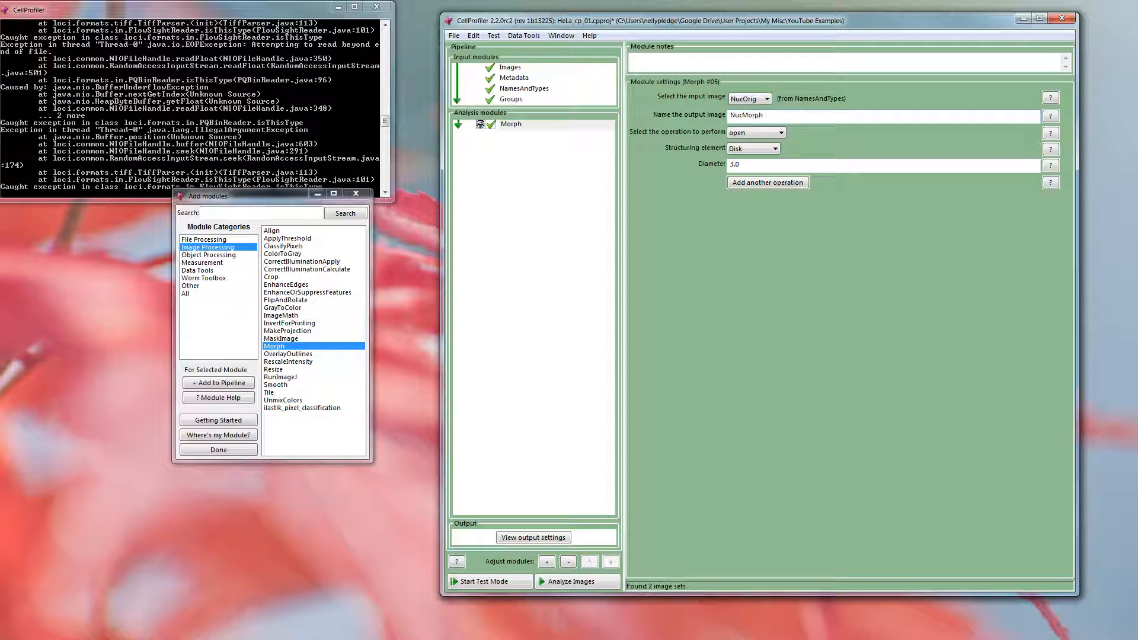
# Step: Set the Morph module's operation to close
pyautogui.click(762, 133)
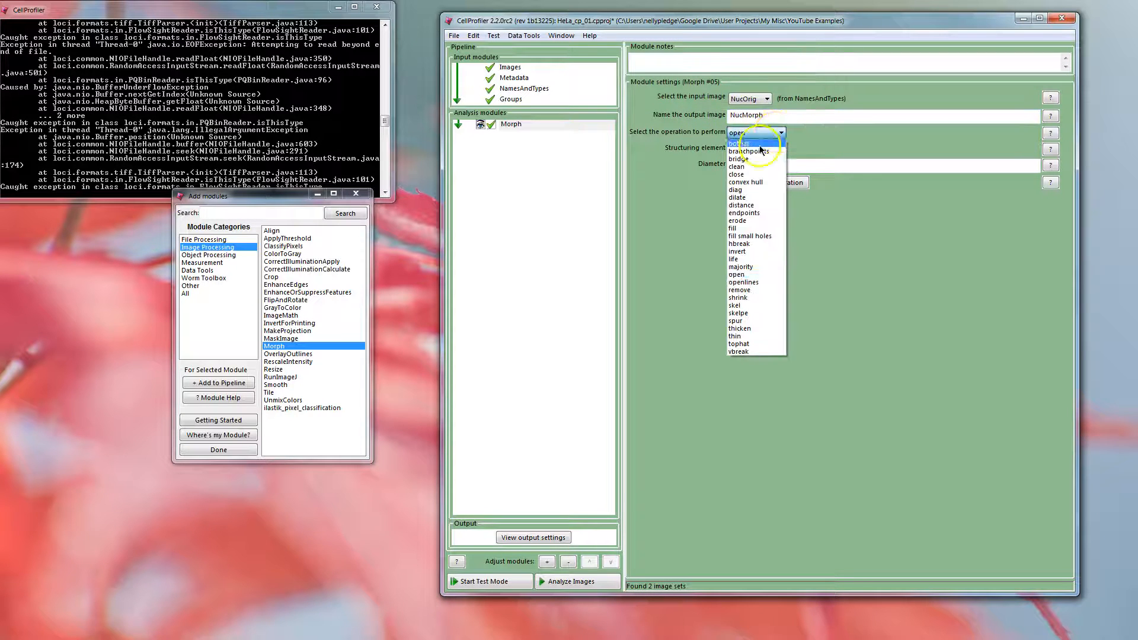
pyautogui.click(738, 175)
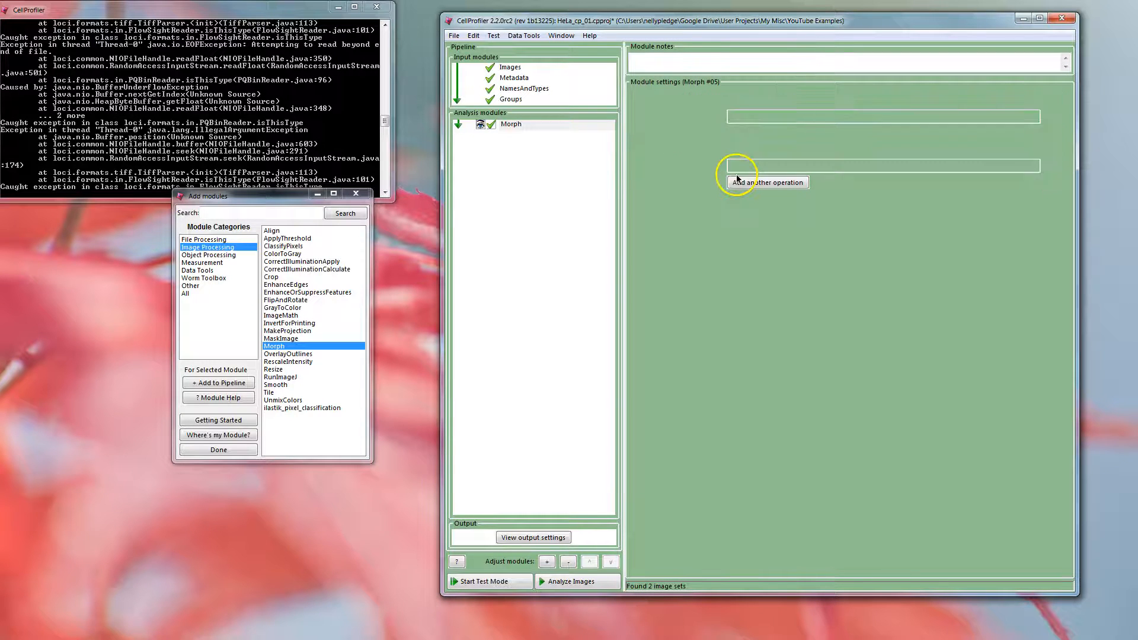
pyautogui.click(770, 132)
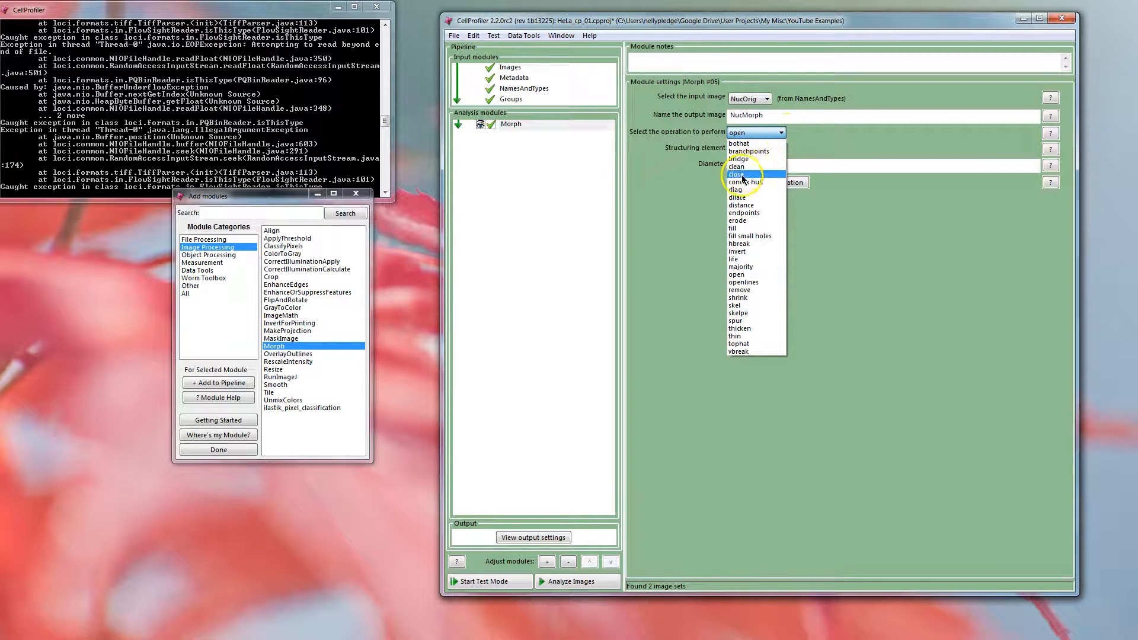
pyautogui.click(742, 176)
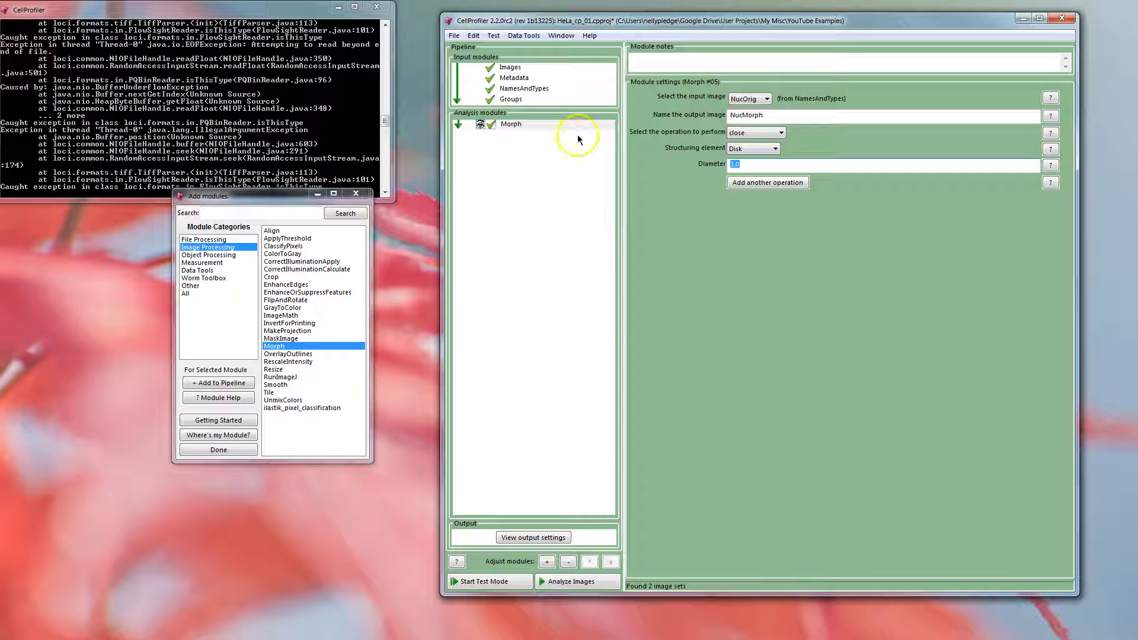
pyautogui.click(519, 128)
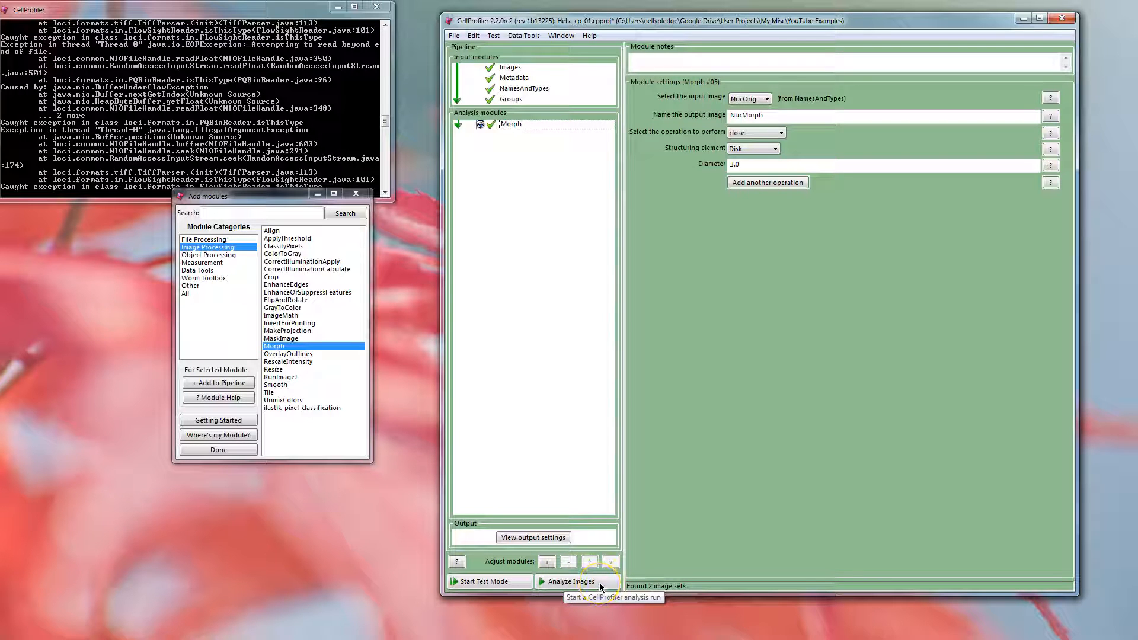
# Step: Run the Morph module in test mode, then enlarge its result window and arrange it beside the pipeline window
pyautogui.click(506, 582)
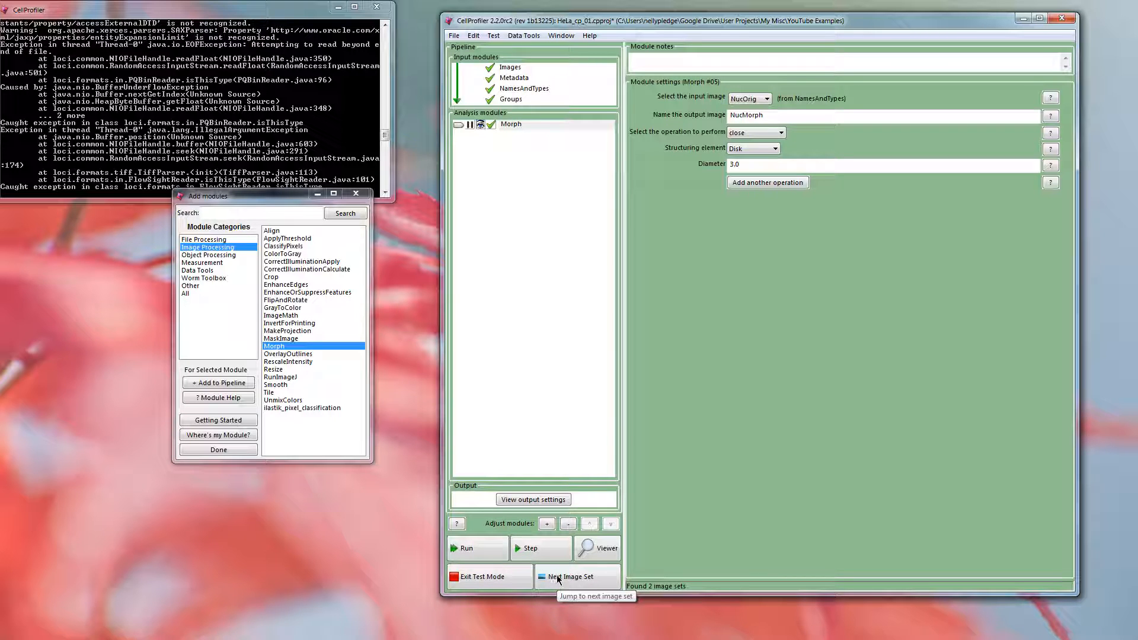
pyautogui.click(523, 550)
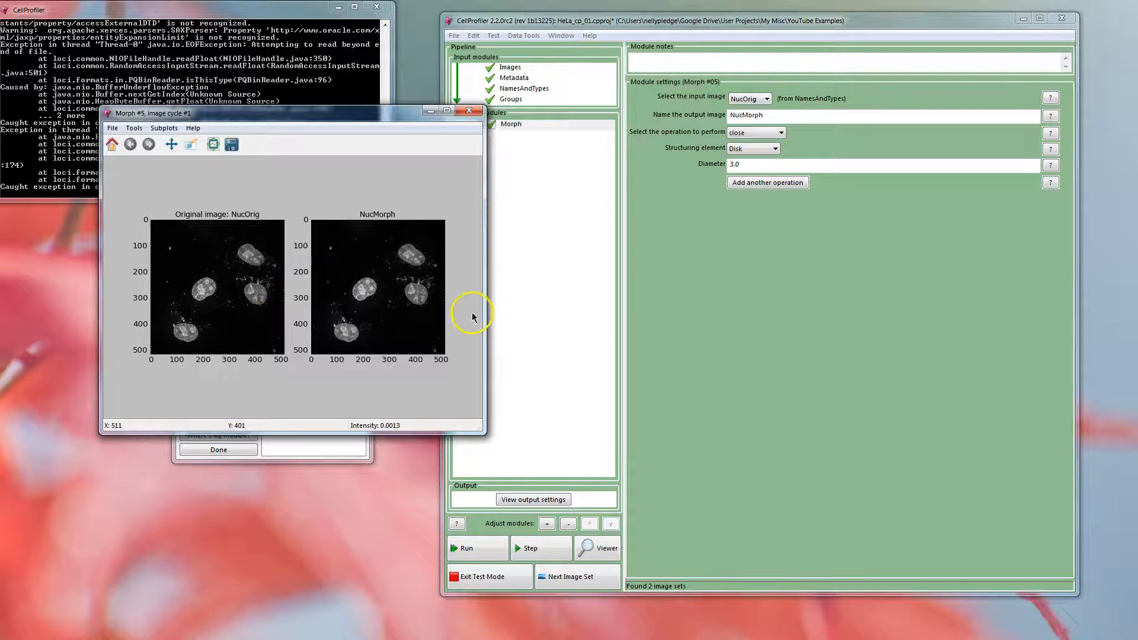
pyautogui.moveTo(363, 112); pyautogui.dragTo(305, 67)
pyautogui.moveTo(425, 387); pyautogui.dragTo(646, 588)
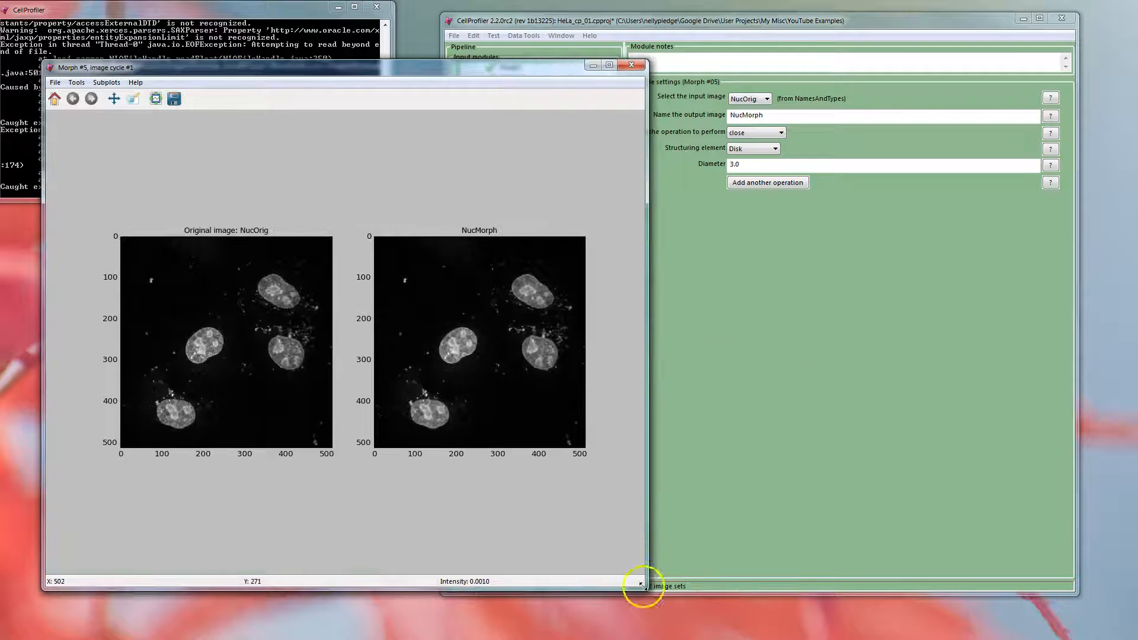
pyautogui.moveTo(634, 18); pyautogui.dragTo(697, 23)
pyautogui.moveTo(466, 70); pyautogui.dragTo(436, 72)
# Step: Set the Morph structuring element's diameter to 10 and rerun the module on the test image
pyautogui.click(776, 165)
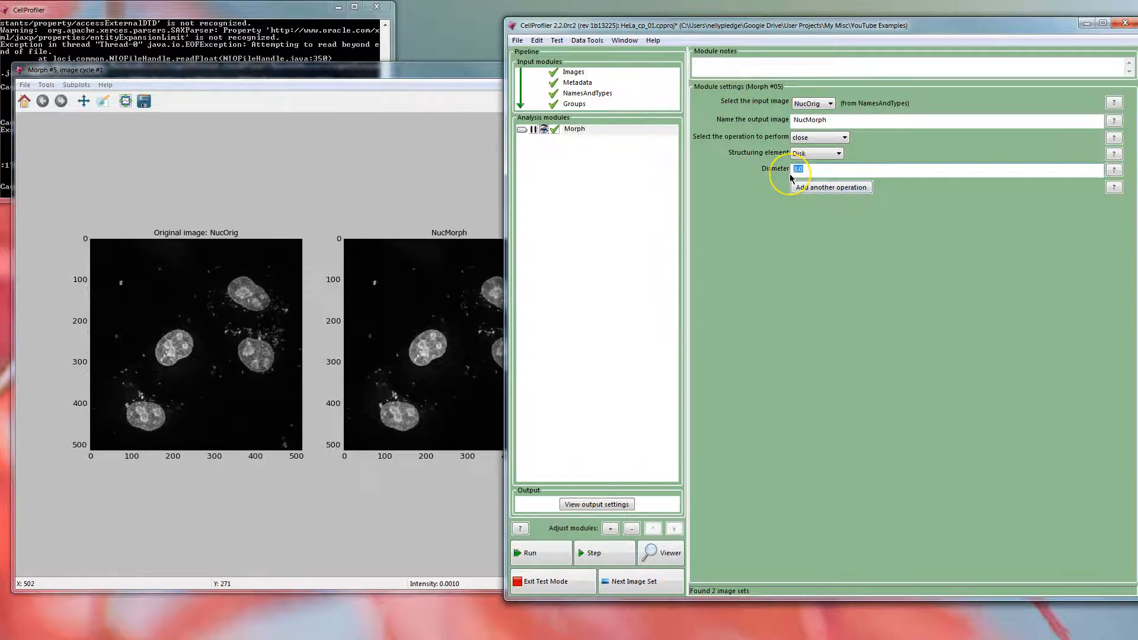
pyautogui.write('10')
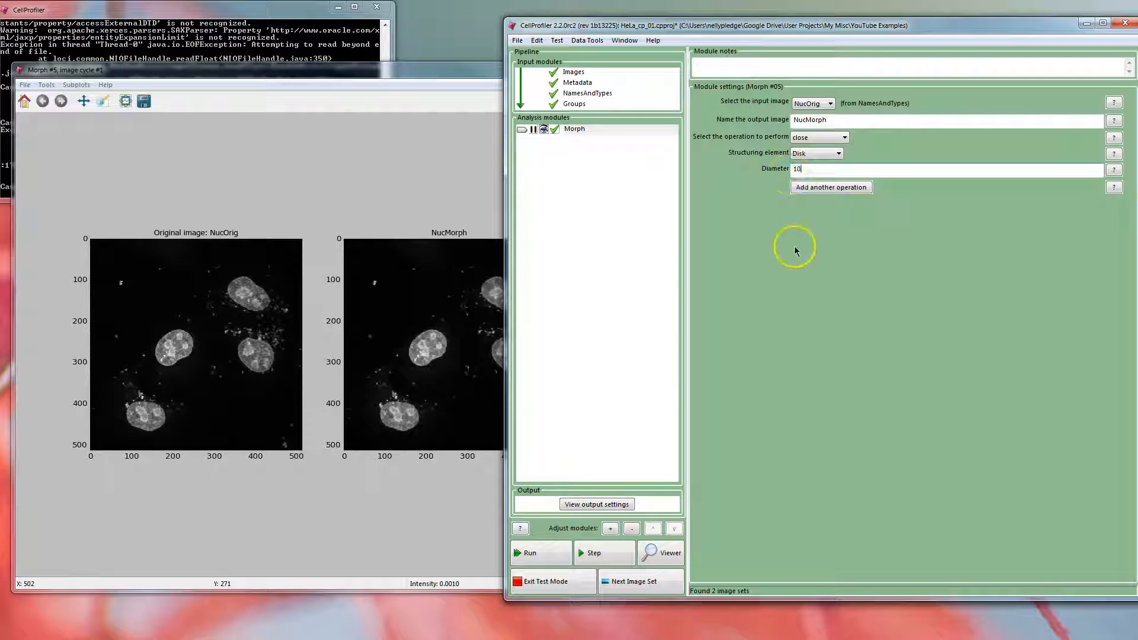
pyautogui.click(596, 552)
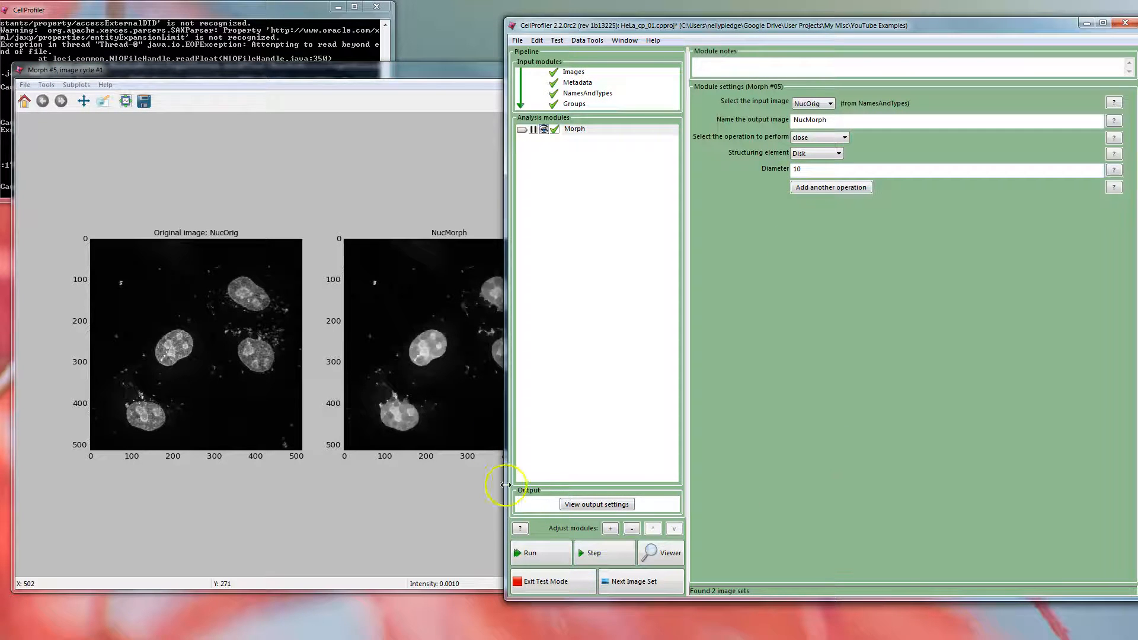
# Step: Set the structuring element's diameter to 3, rerun the Morph module, and compare the original and morphed nuclei images
pyautogui.moveTo(805, 171); pyautogui.dragTo(785, 171)
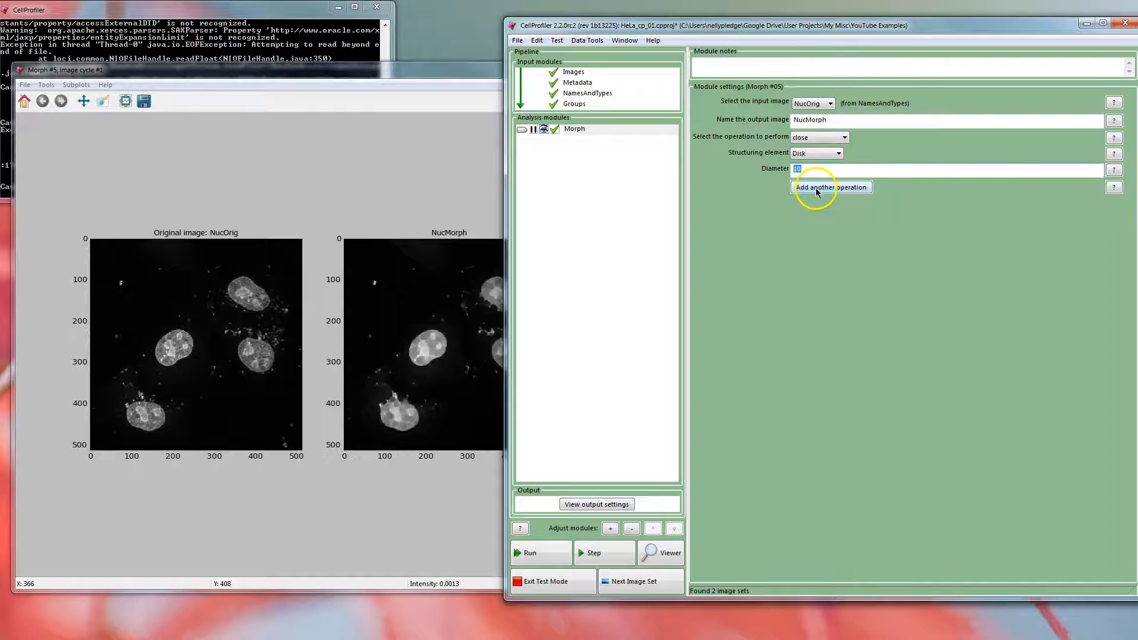
pyautogui.write('3')
pyautogui.click(595, 552)
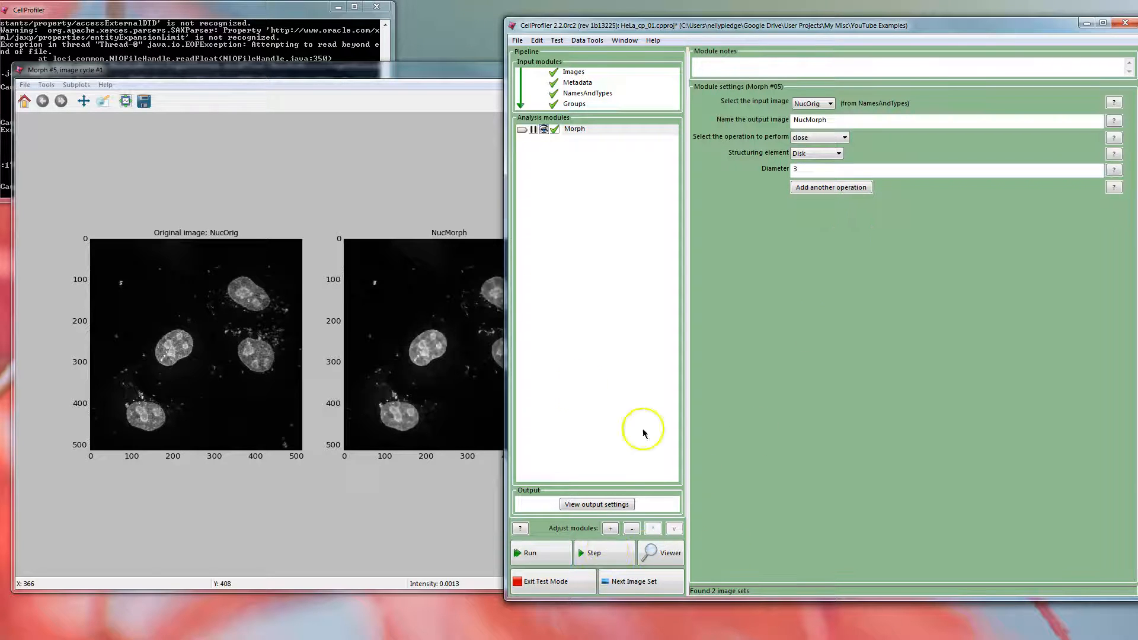
pyautogui.click(421, 79)
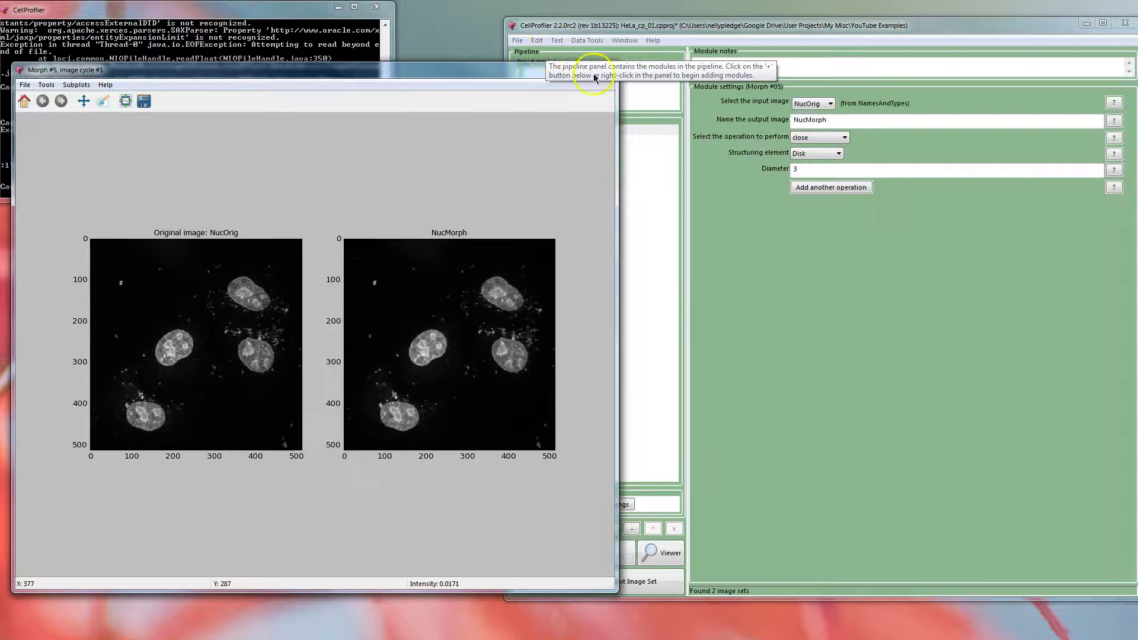
pyautogui.click(639, 30)
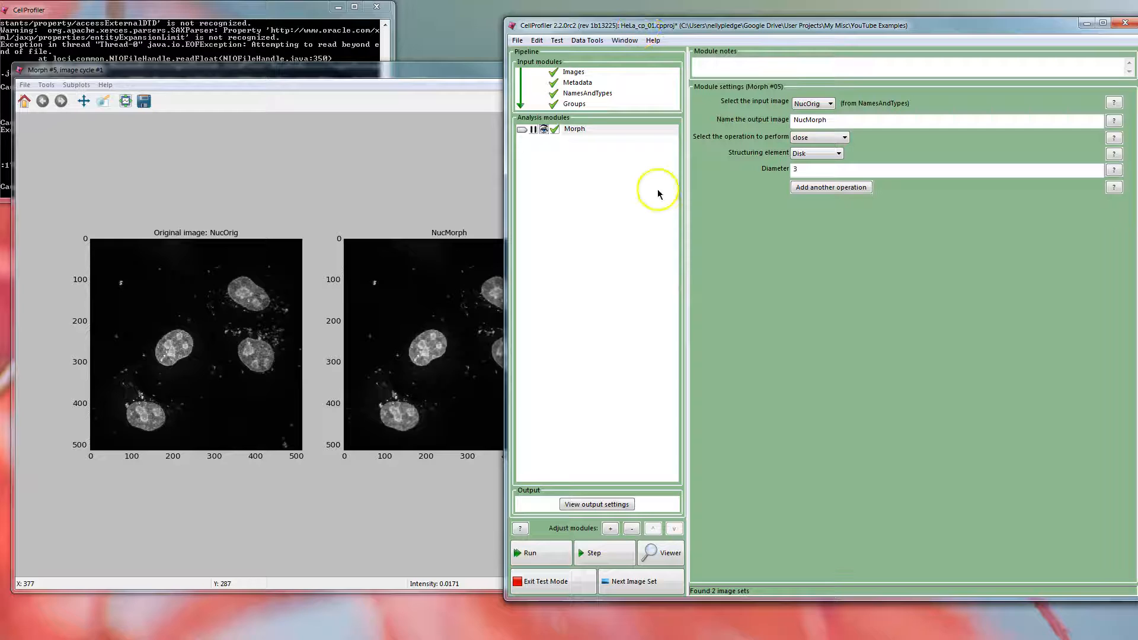